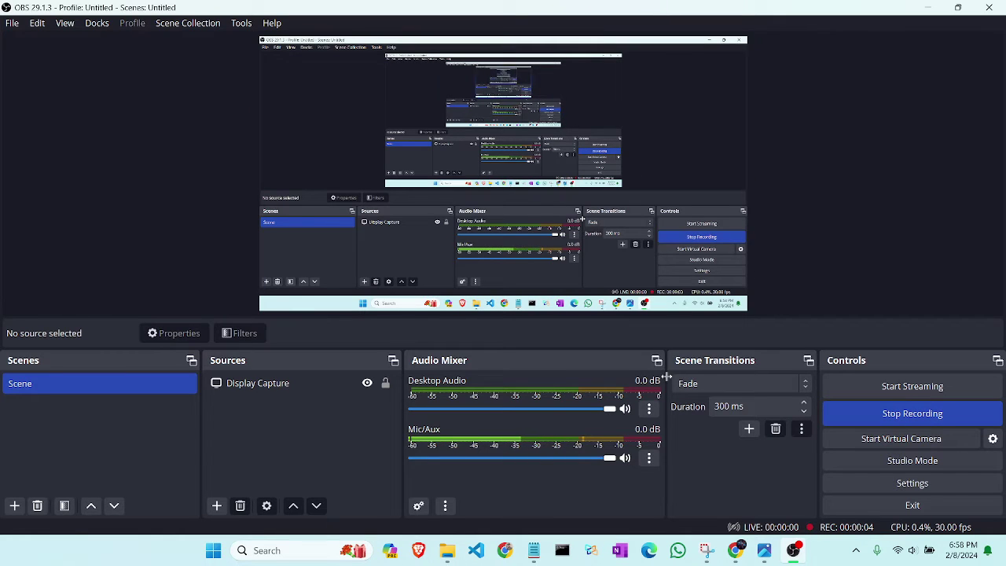
# - Bring up the screenshot of the checkout page warning that no payment methods are available
pyautogui.click(760, 551)
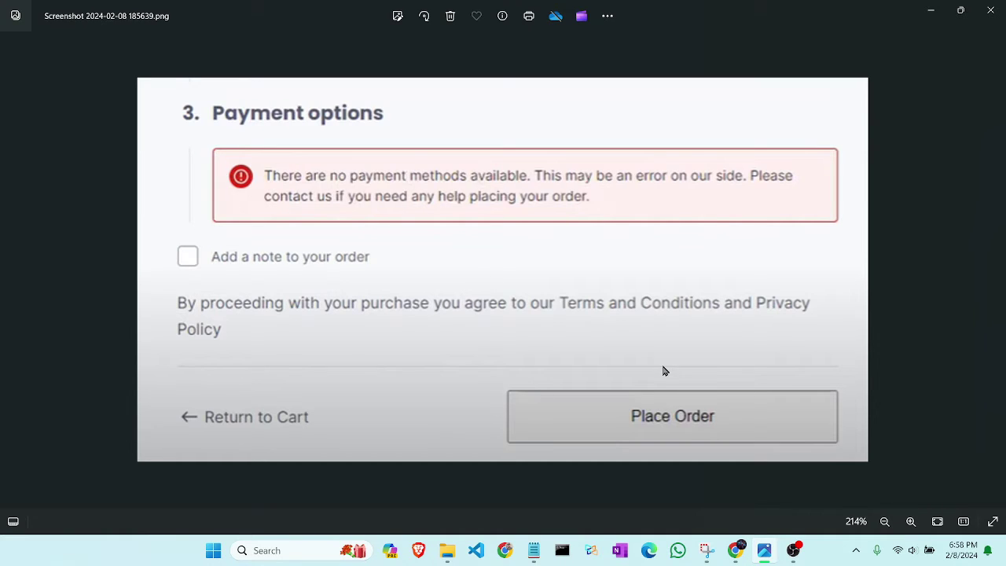
# - Return to the WordPress dashboard and open WooCommerce Home, then its Settings General tab
pyautogui.click(739, 552)
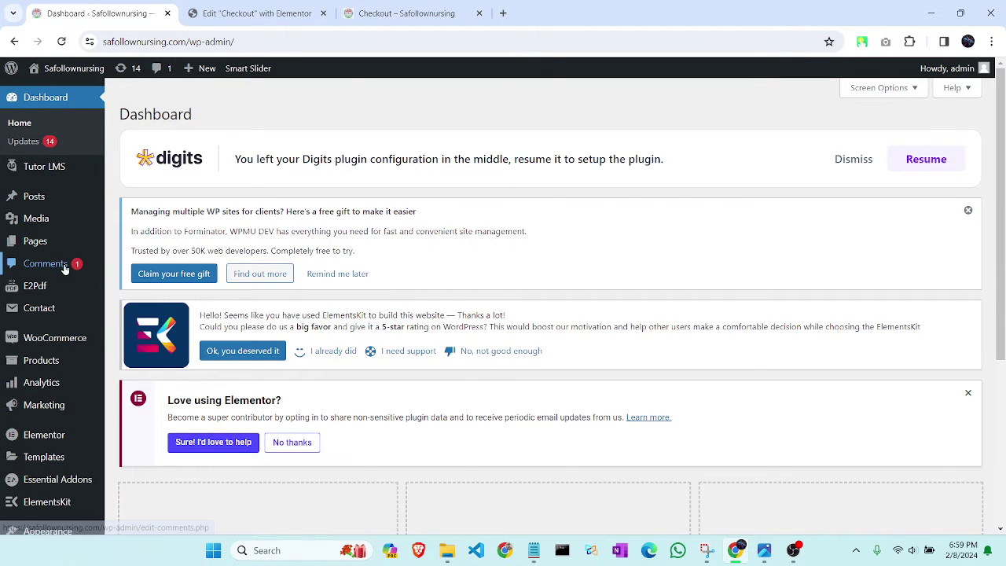
pyautogui.scroll(-1, 48, 292)
pyautogui.moveTo(50, 290)
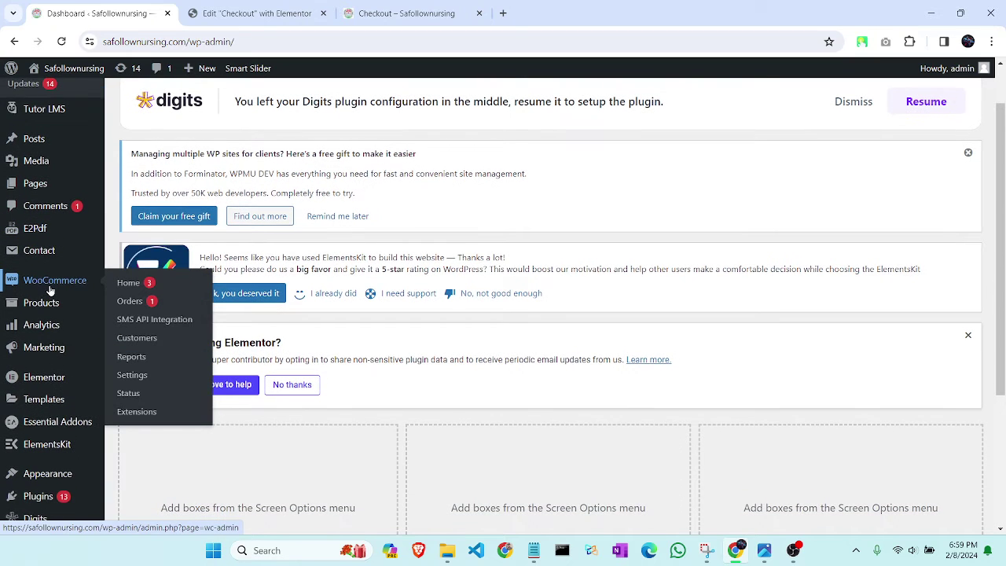
pyautogui.click(50, 291)
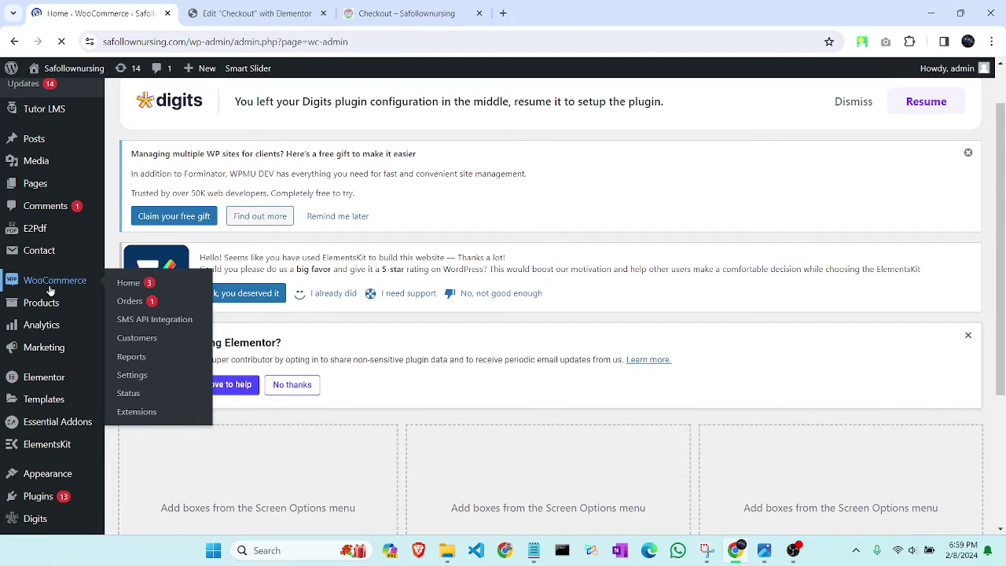
pyautogui.scroll(-1, 50, 291)
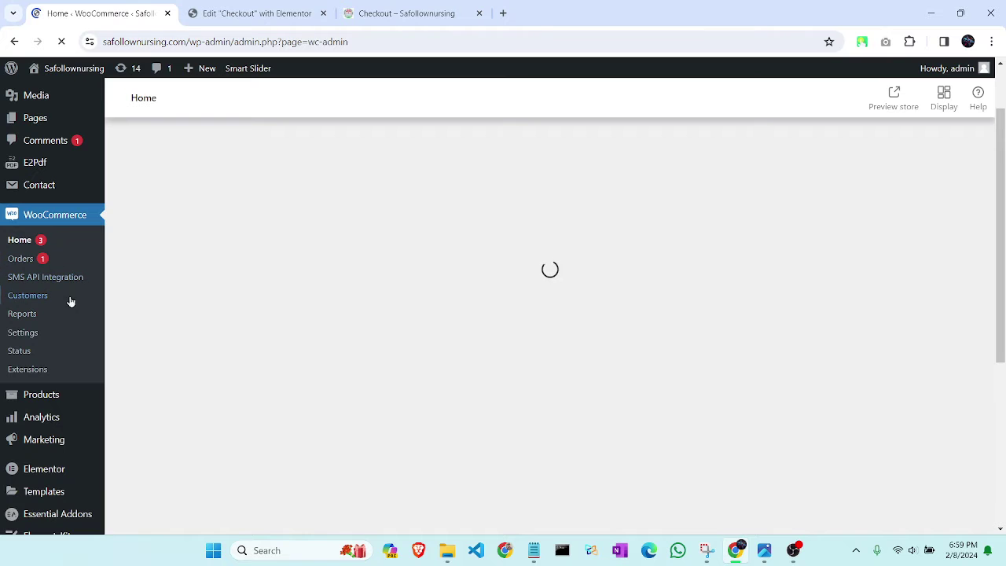
pyautogui.click(37, 336)
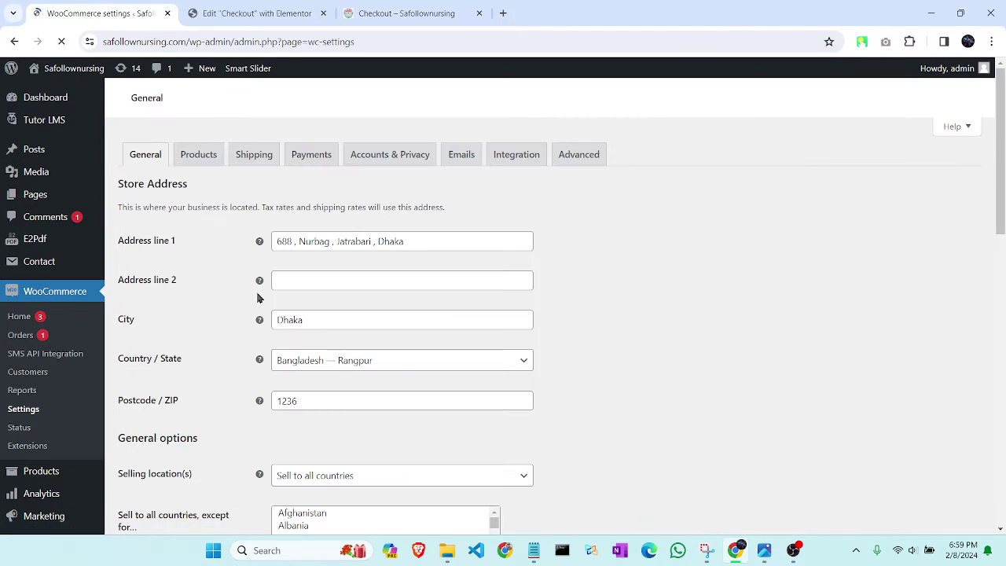
# - Review the Payments tab's methods table with only bKash enabled, then recheck the error screenshot
pyautogui.click(311, 156)
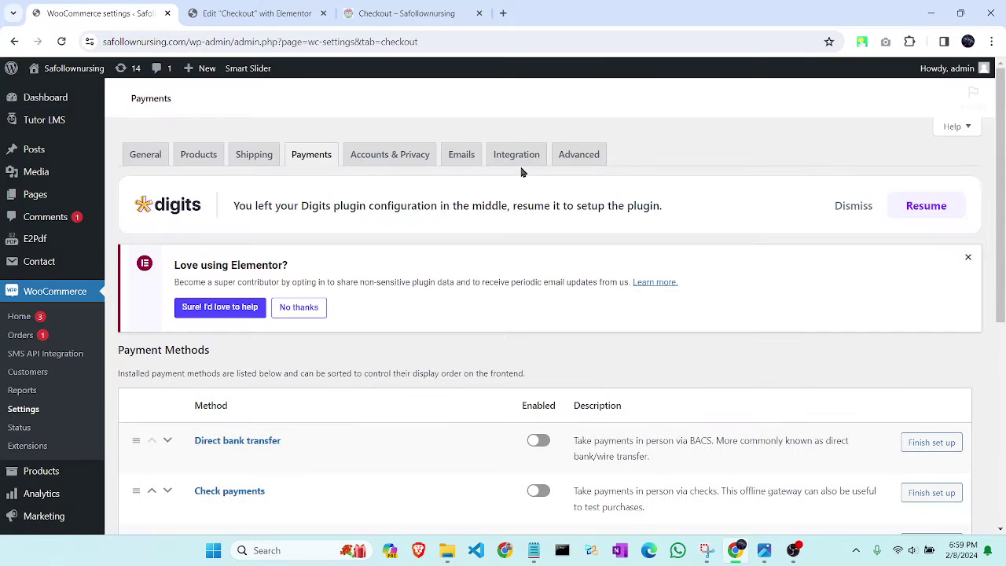
pyautogui.scroll(-3, 680, 225)
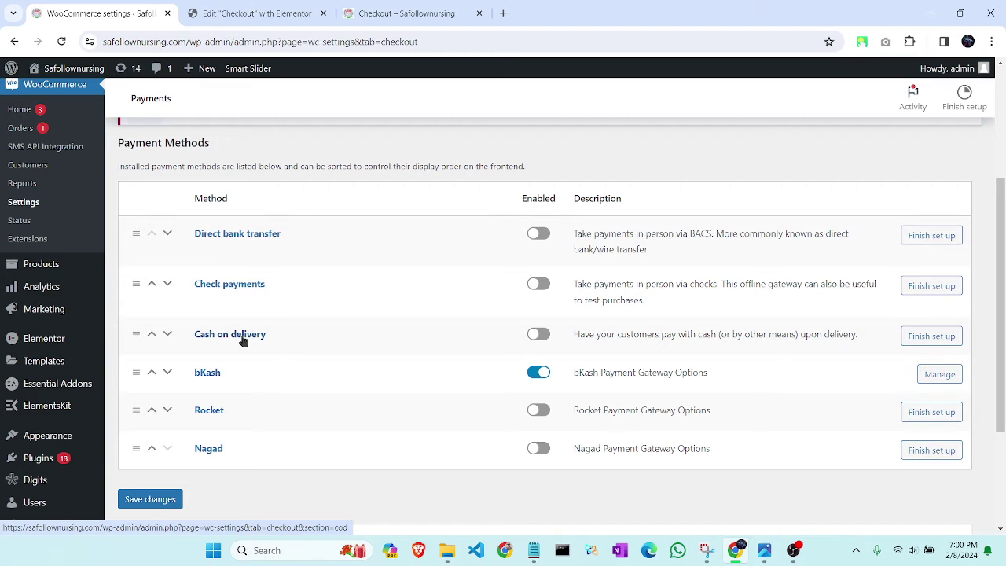
pyautogui.scroll(-1, 244, 339)
pyautogui.scroll(1, 244, 340)
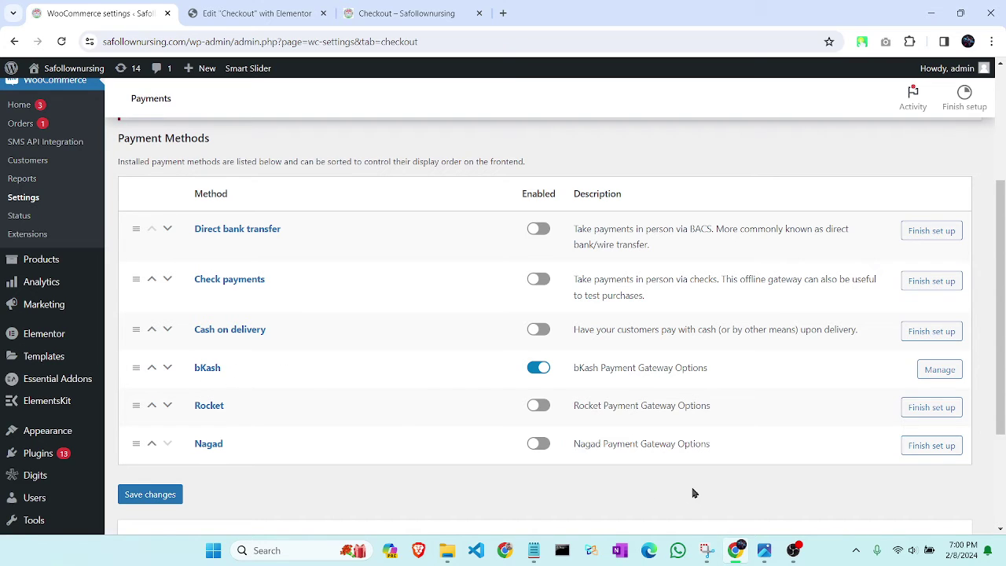
pyautogui.click(764, 550)
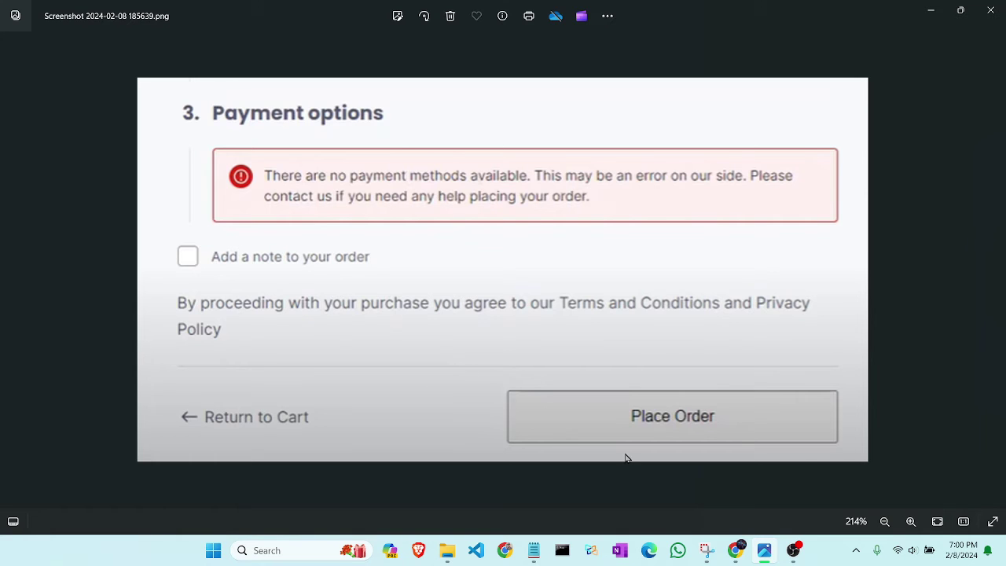
# - Back in WordPress admin, open the Checkout page from All Pages with Edit with Elementor
pyautogui.click(734, 557)
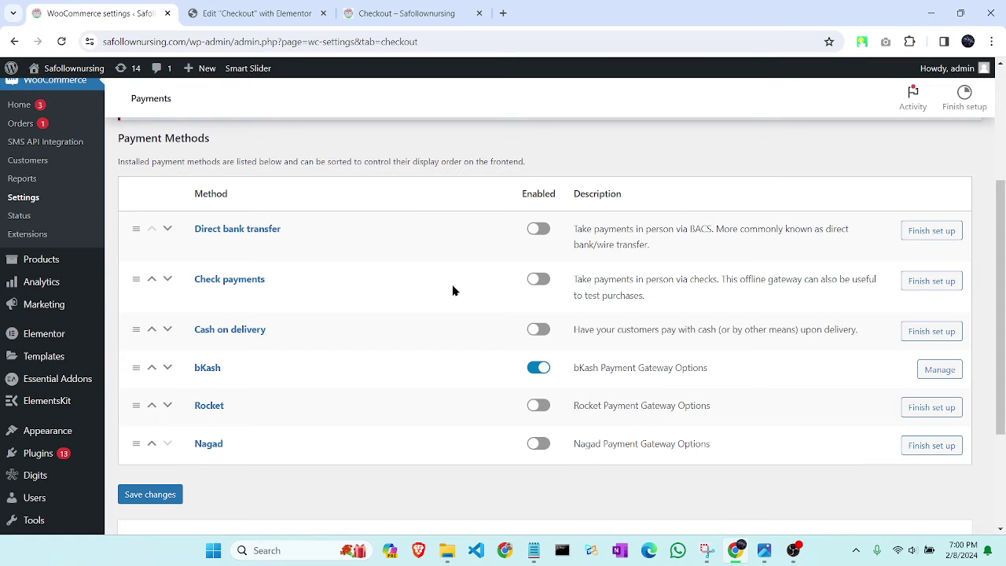
pyautogui.scroll(1, 396, 271)
pyautogui.scroll(2, 395, 272)
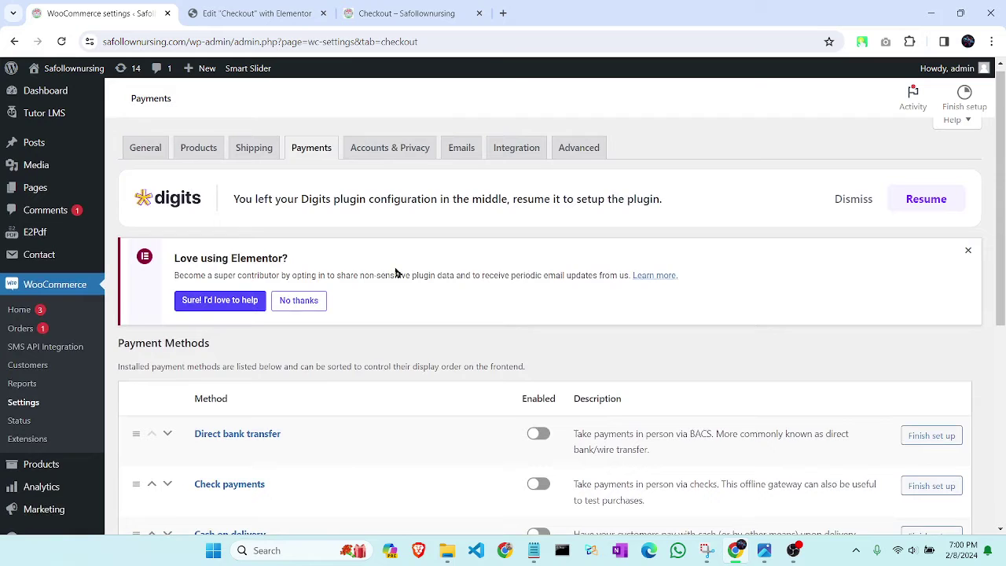
pyautogui.moveTo(41, 198)
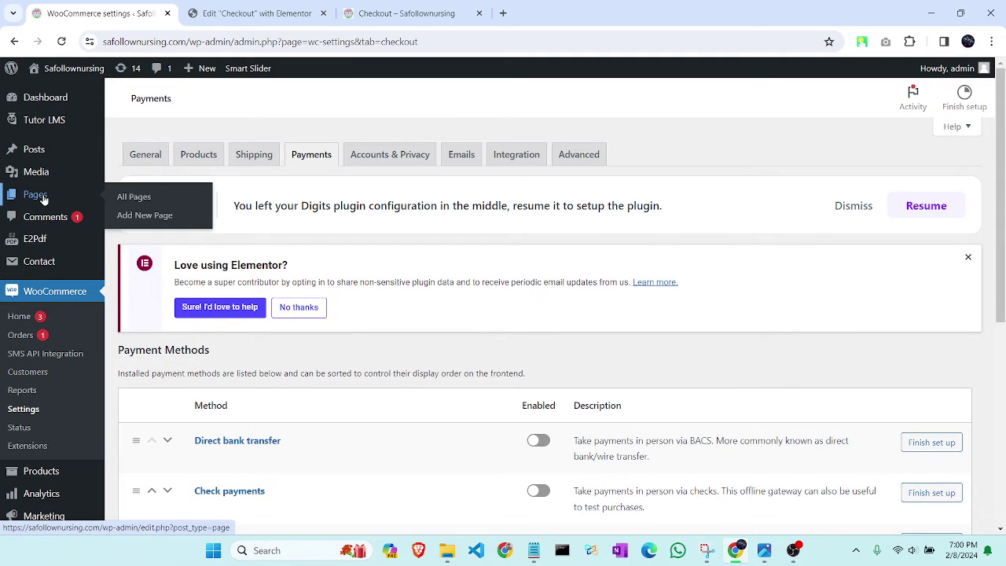
pyautogui.click(43, 199)
pyautogui.scroll(-2, 512, 360)
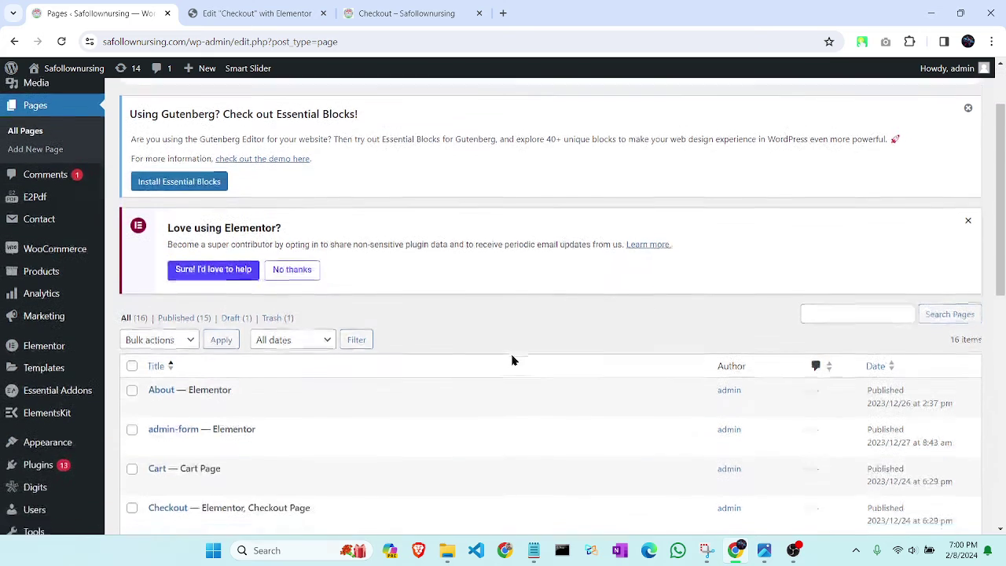
pyautogui.scroll(-3, 512, 360)
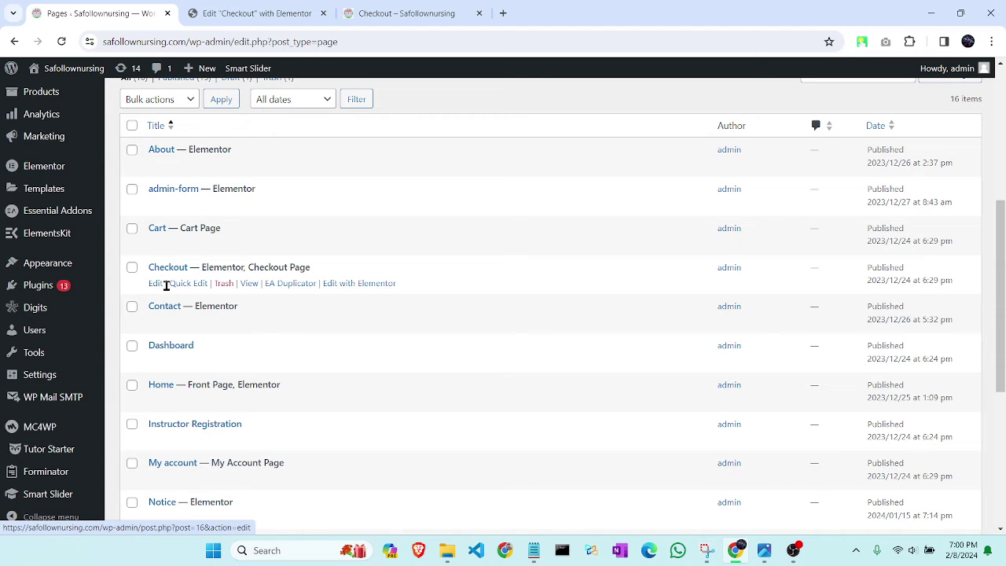
pyautogui.click(349, 285)
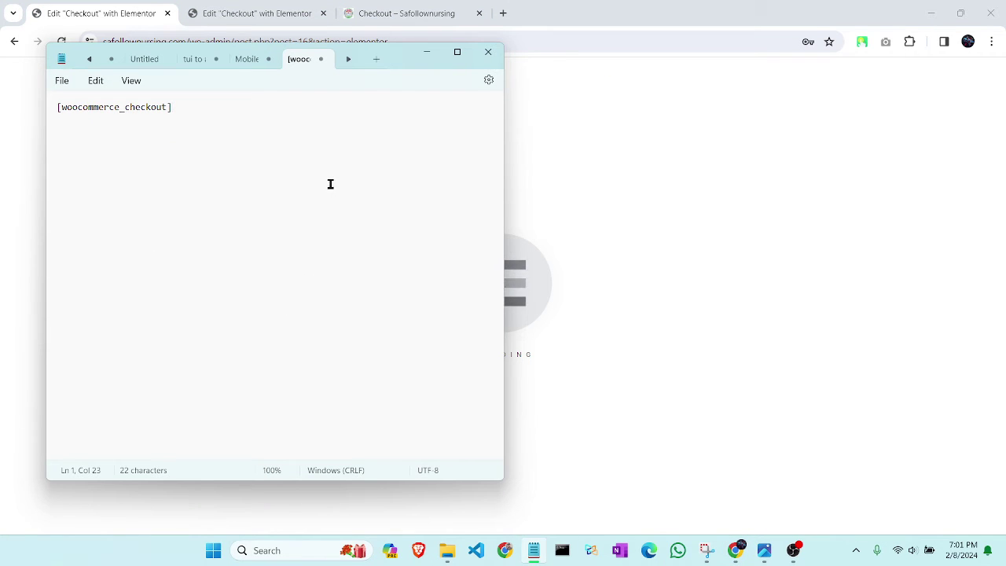
# - Select the [woocommerce_checkout] shortcode text in Notepad
pyautogui.scroll(7, 328, 185)
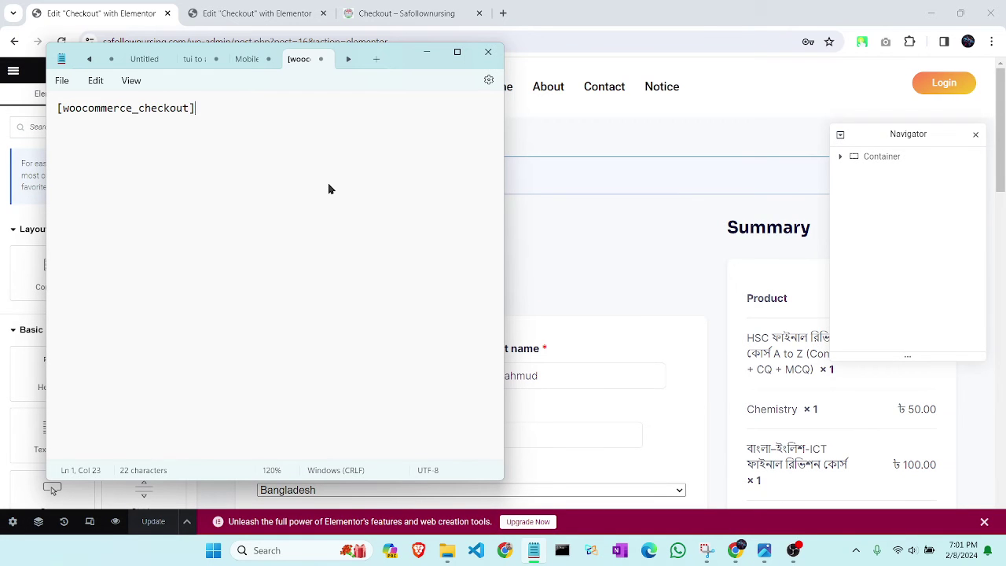
pyautogui.scroll(11, 328, 185)
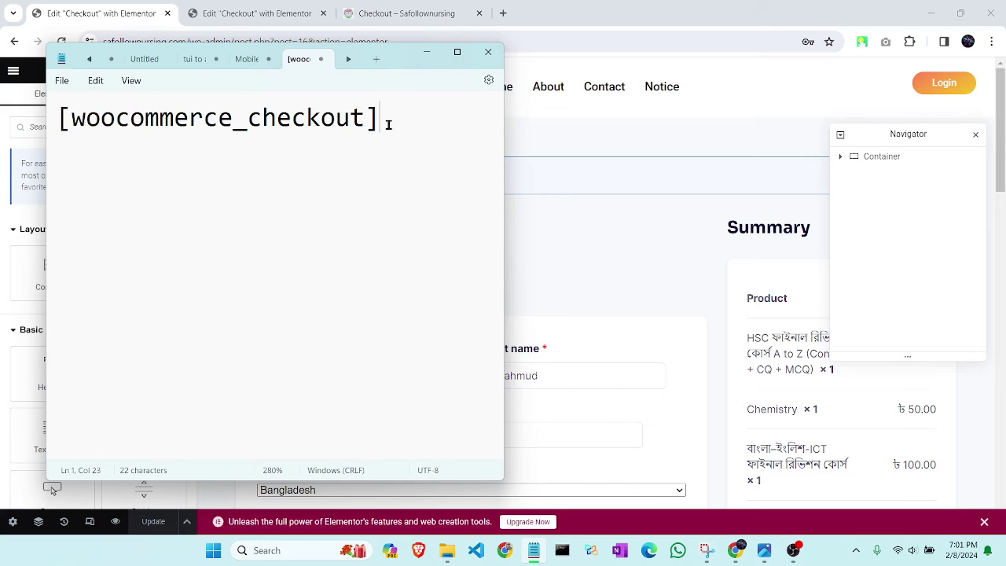
pyautogui.moveTo(375, 126); pyautogui.dragTo(56, 144)
pyautogui.hotkey('ctrl', 'c')
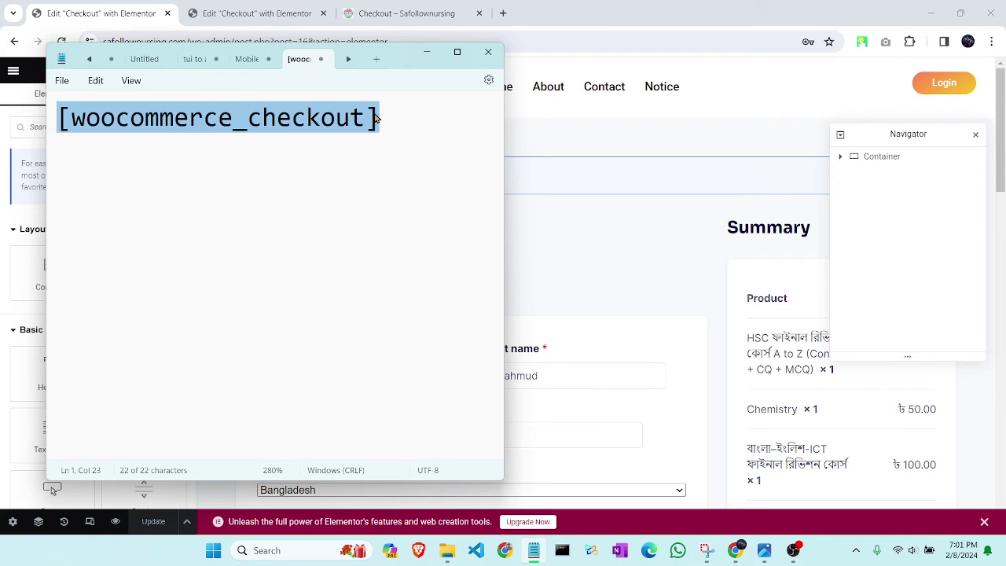
# - Inspect the existing checkout shortcode widget, then delete the container holding it
pyautogui.click(428, 53)
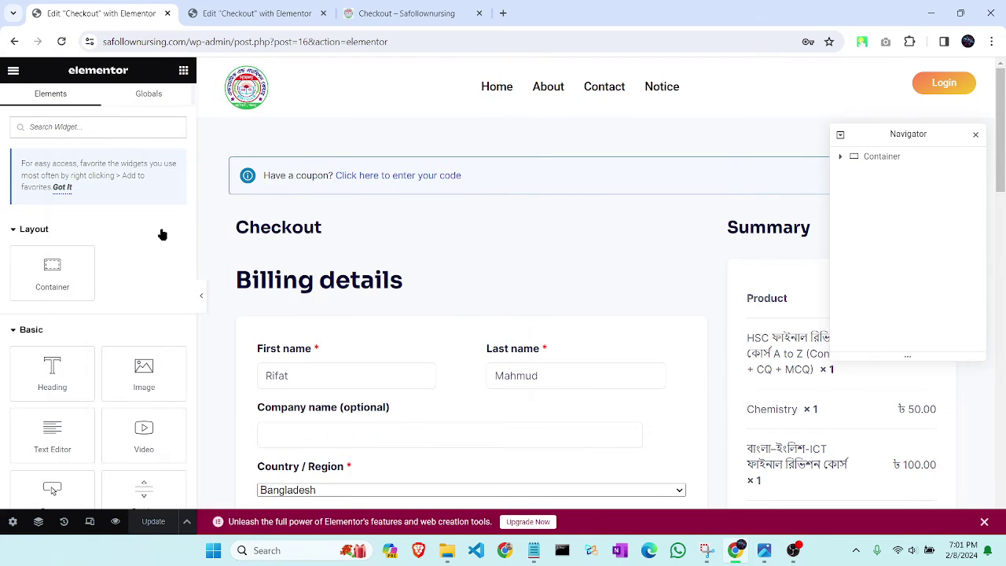
pyautogui.click(366, 260)
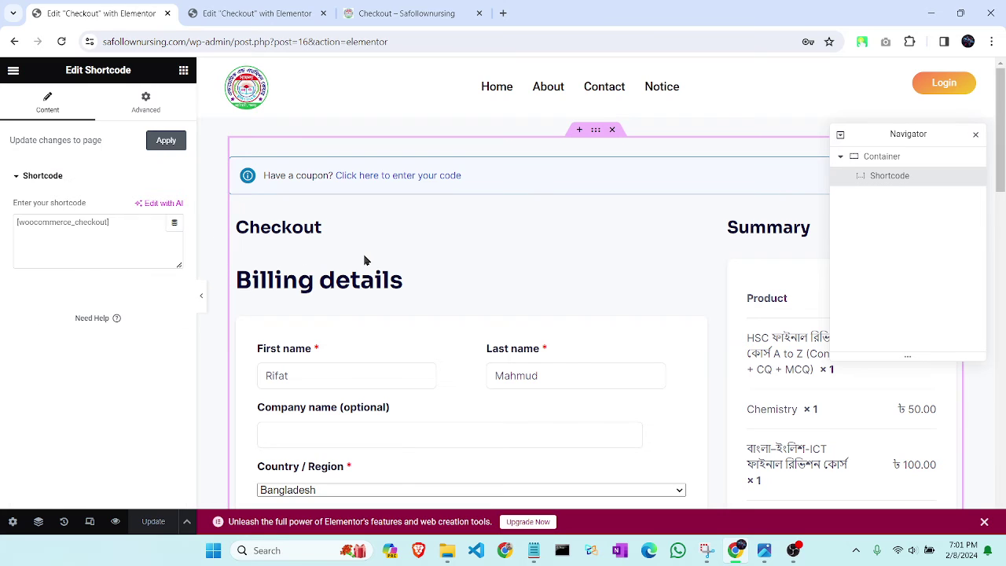
pyautogui.click(134, 243)
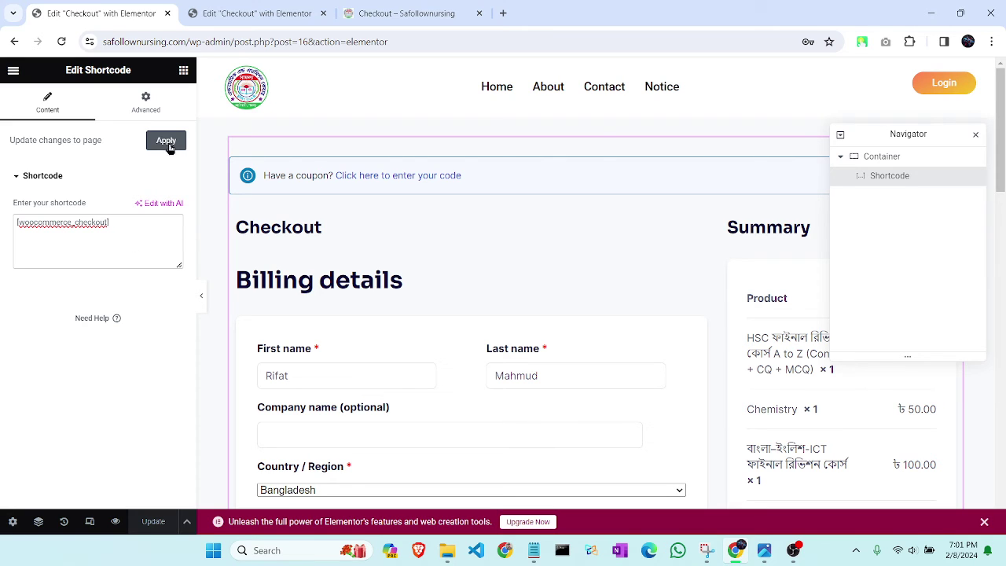
pyautogui.click(183, 72)
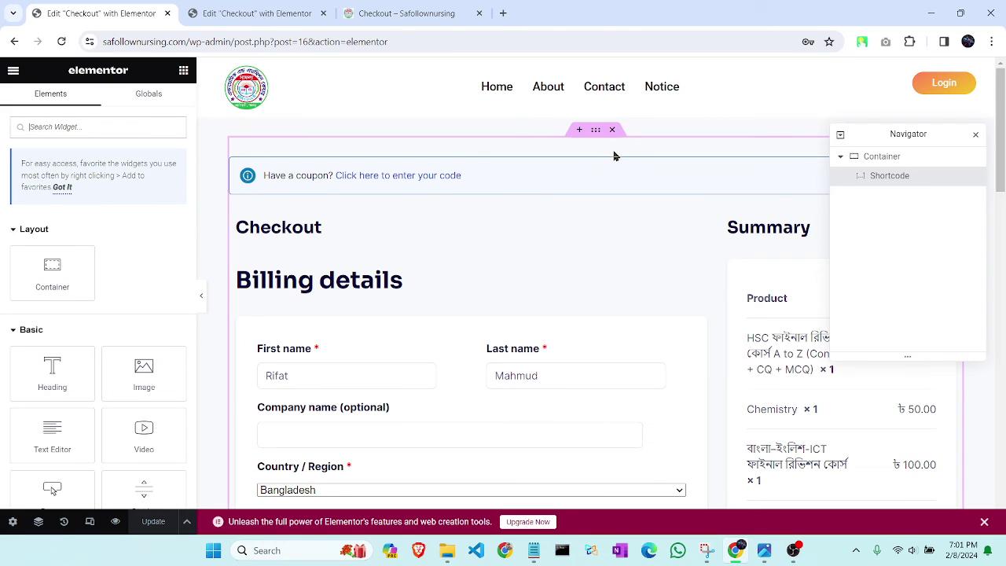
pyautogui.click(616, 130)
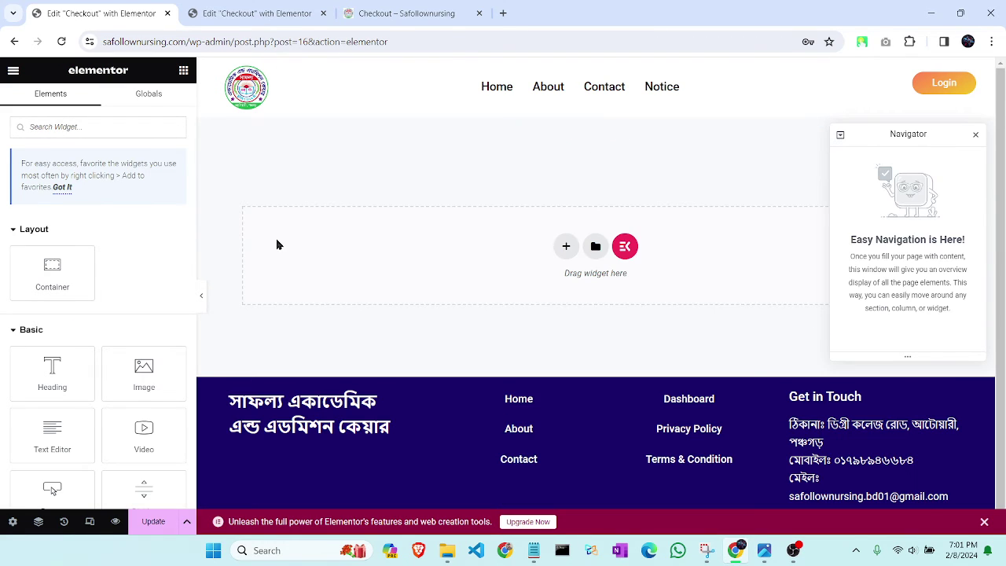
# - Search 'shor', drop a Shortcode widget on the page and paste [woocommerce_checkout] into it
pyautogui.click(123, 132)
pyautogui.write('shor')
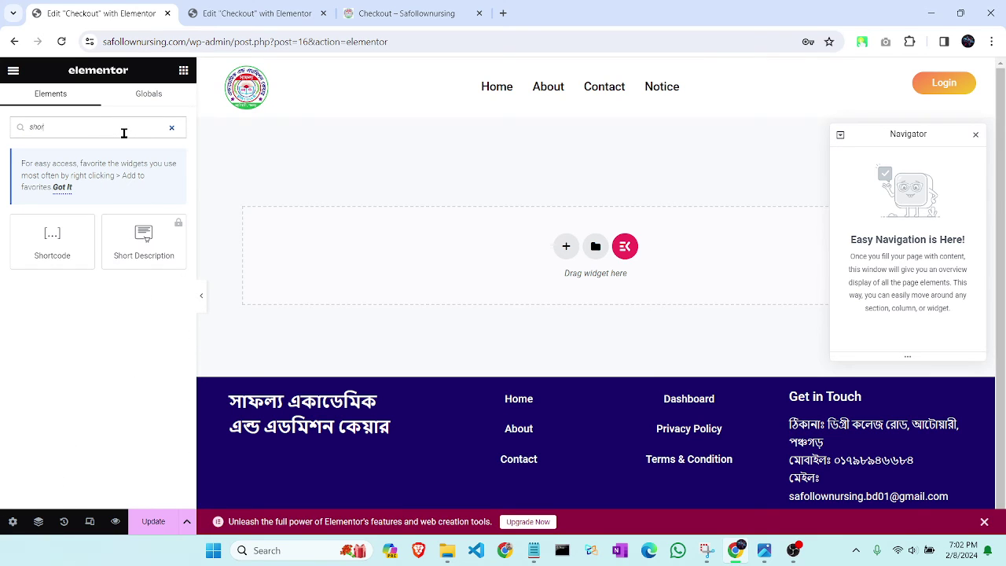
pyautogui.moveTo(56, 240); pyautogui.dragTo(447, 228)
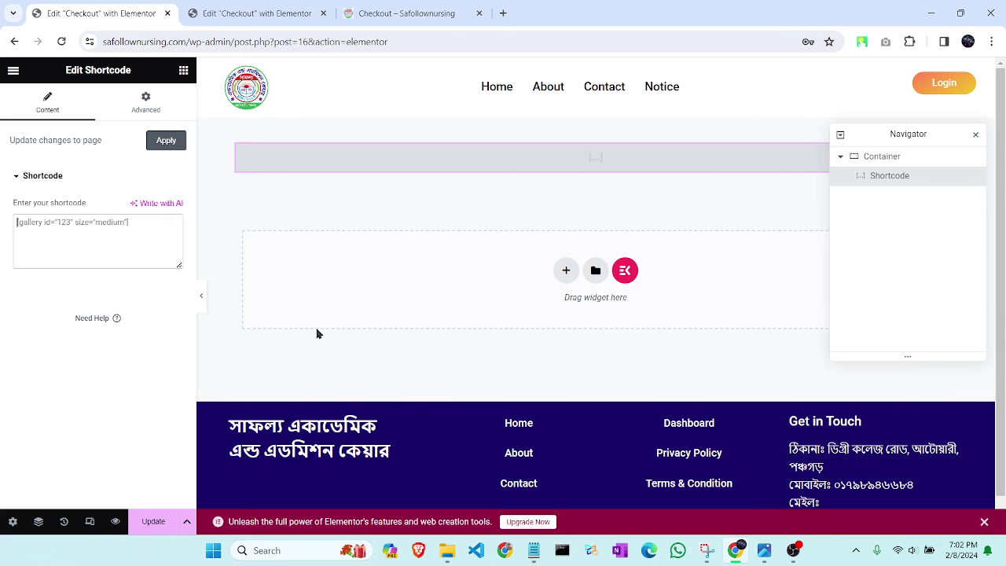
pyautogui.click(535, 555)
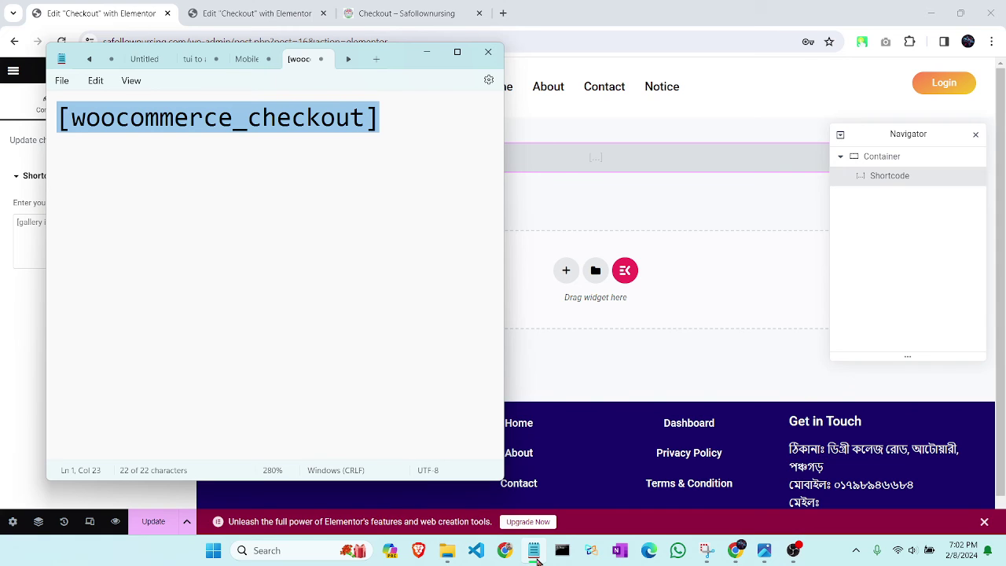
pyautogui.click(433, 54)
pyautogui.hotkey('ctrl', 'a')
pyautogui.hotkey('ctrl', 'v')
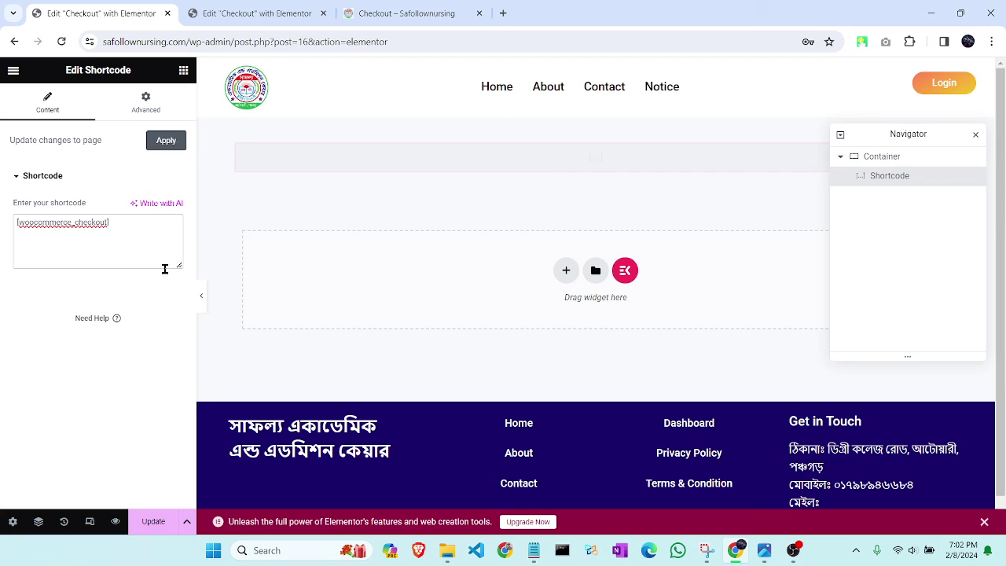
# - Update the page and scroll the rendered checkout form down to the bKash payment option
pyautogui.click(154, 521)
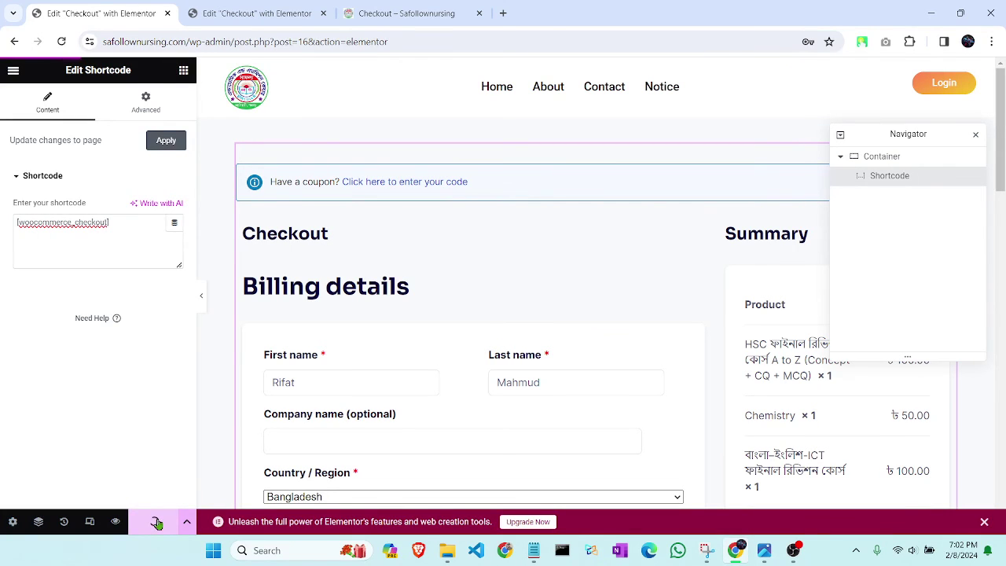
pyautogui.scroll(-3, 370, 364)
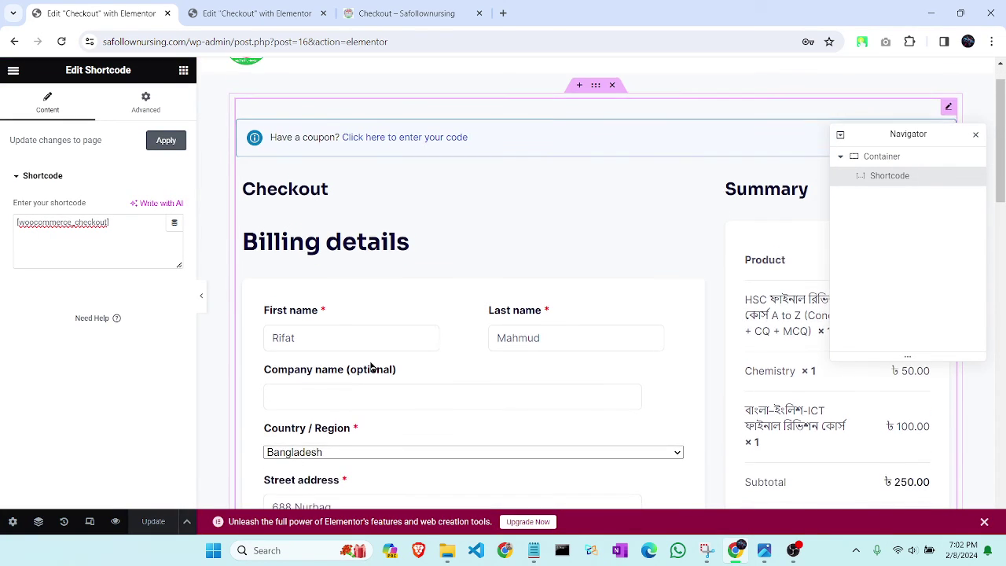
pyautogui.scroll(-2, 370, 363)
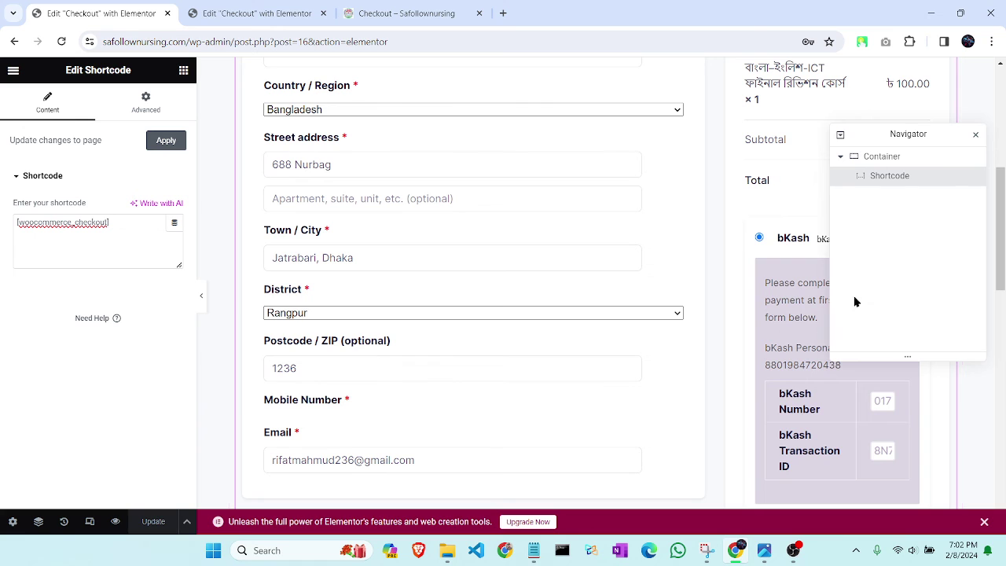
pyautogui.scroll(1, 794, 305)
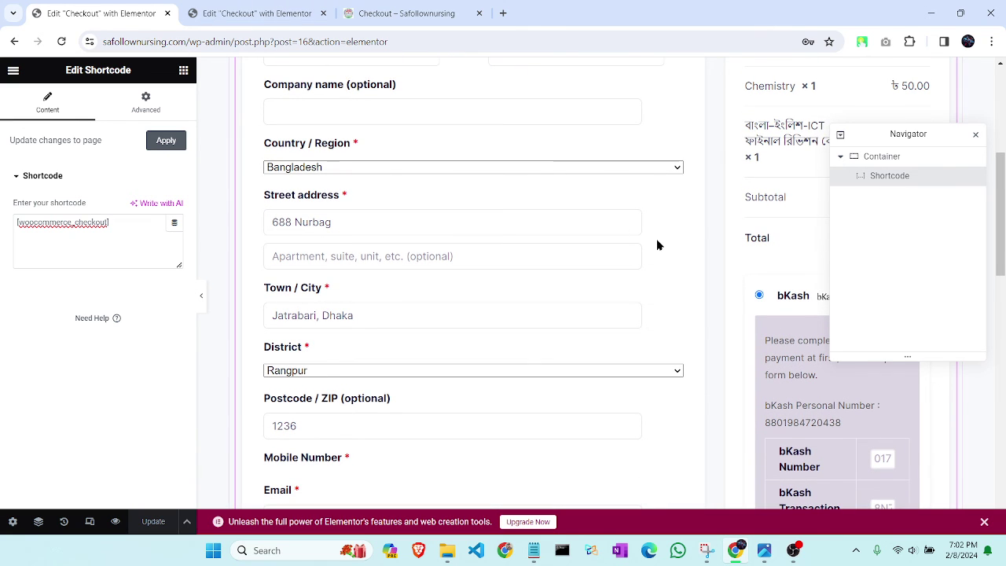
pyautogui.scroll(-1, 658, 246)
pyautogui.scroll(-1, 658, 246)
pyautogui.scroll(1, 659, 246)
pyautogui.scroll(-1, 659, 246)
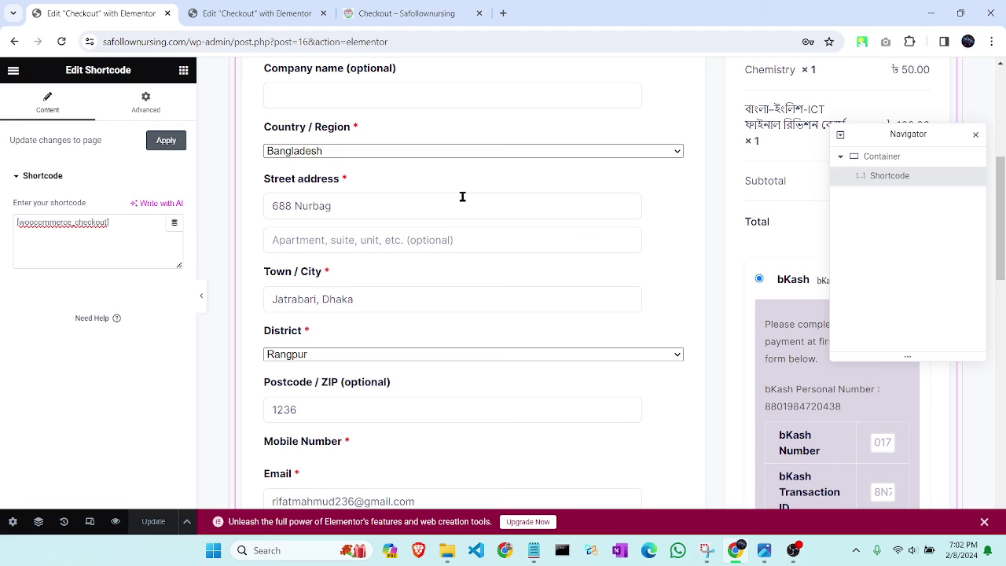
pyautogui.click(118, 230)
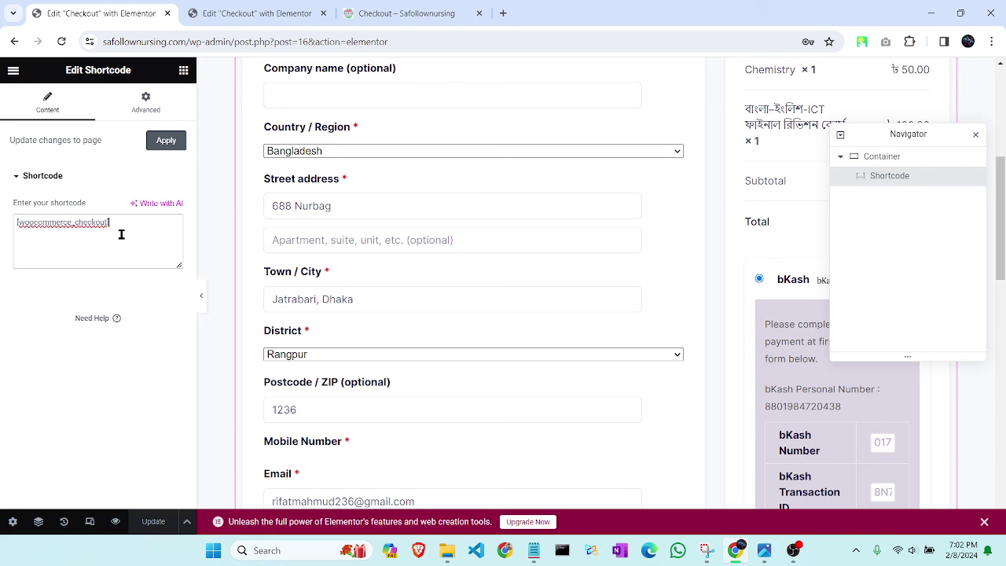
# - Glance at the 'no payment methods available' screenshot again, then bring OBS Studio forward
pyautogui.click(758, 555)
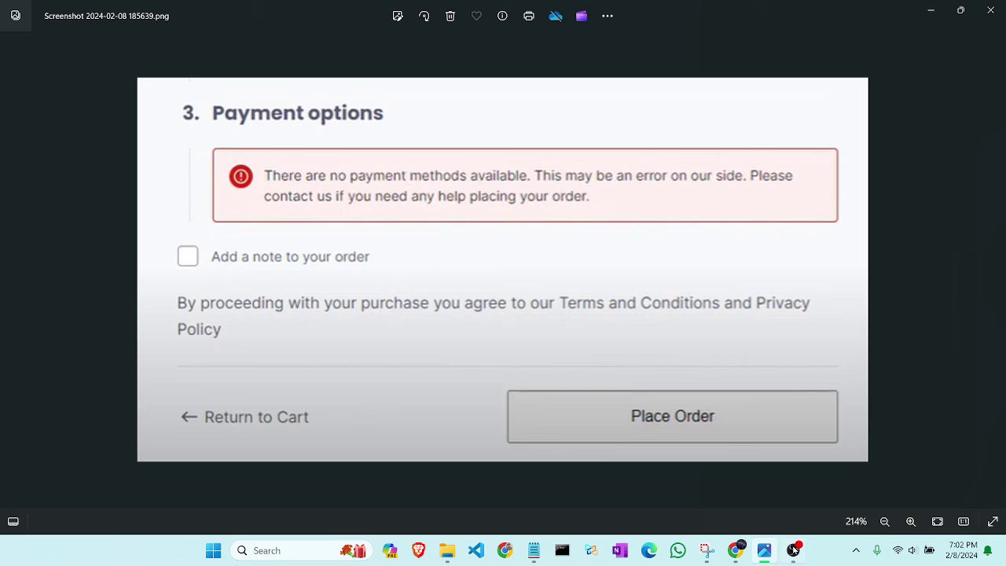
pyautogui.click(794, 550)
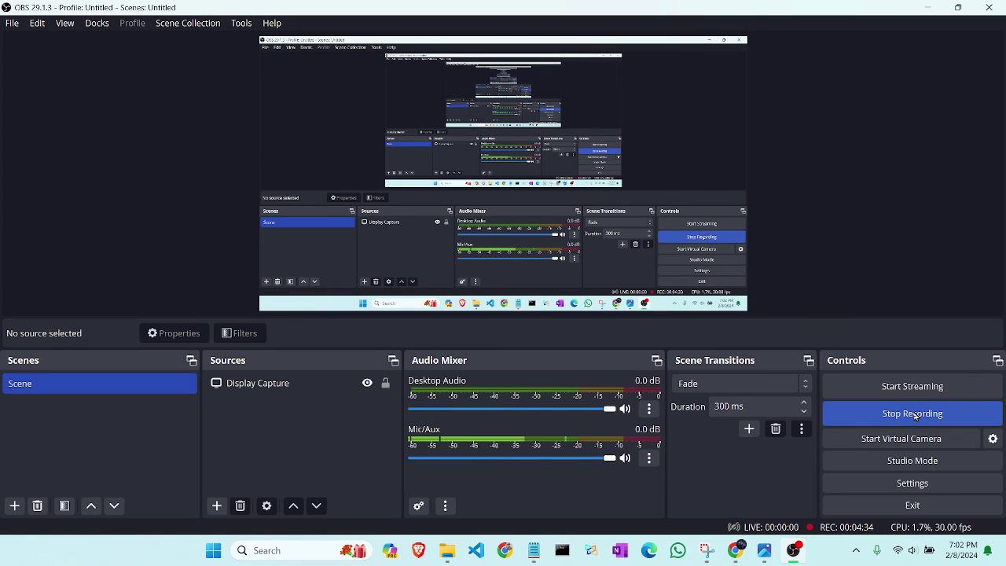